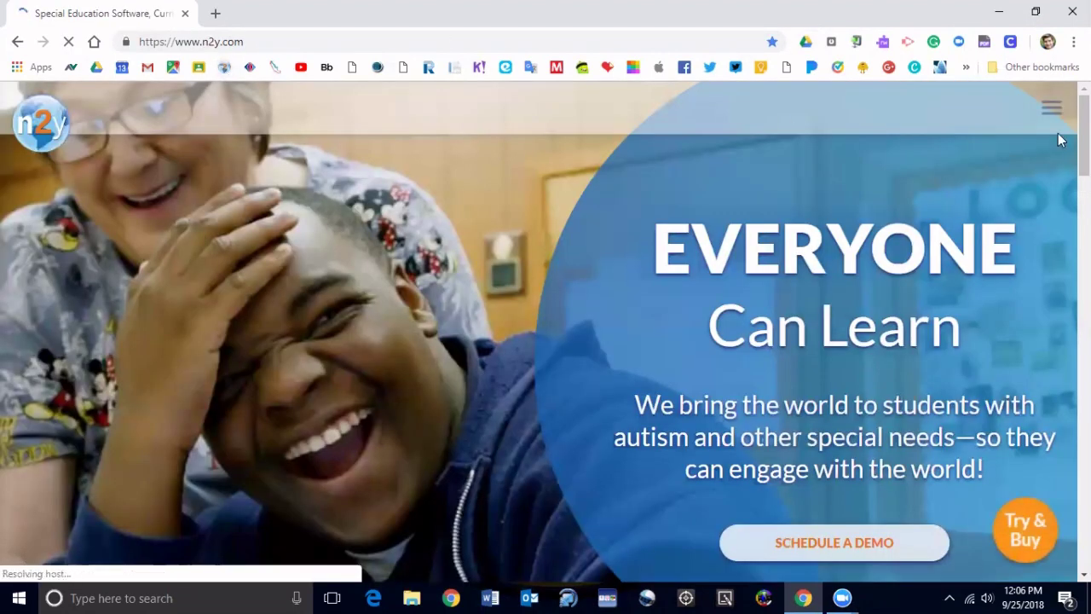
# Sign in to n2y through the menu as a Teacher/Admin
pyautogui.click(1054, 108)
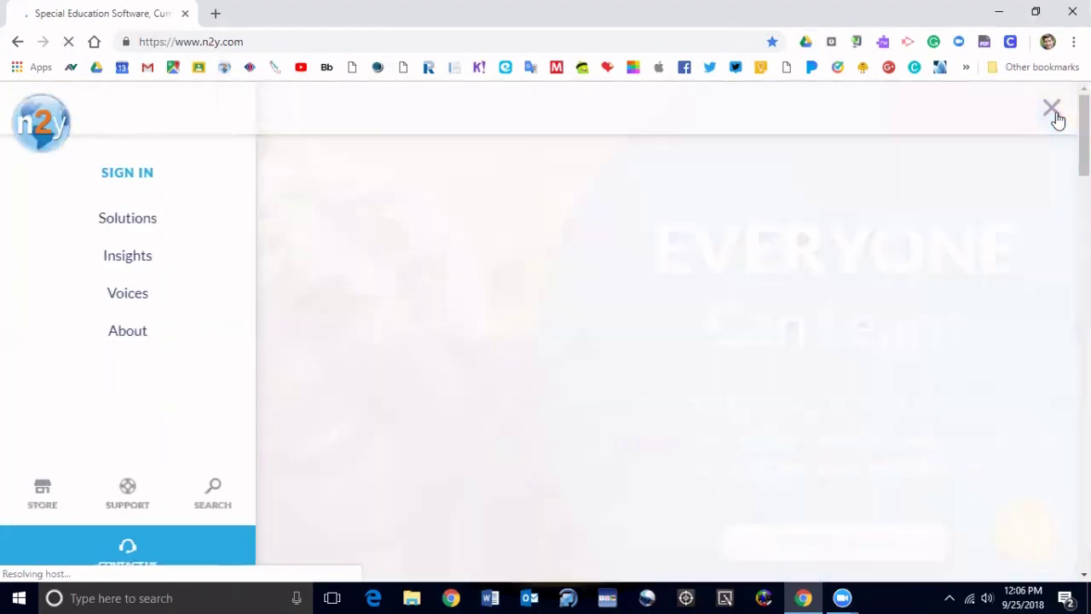
pyautogui.click(139, 178)
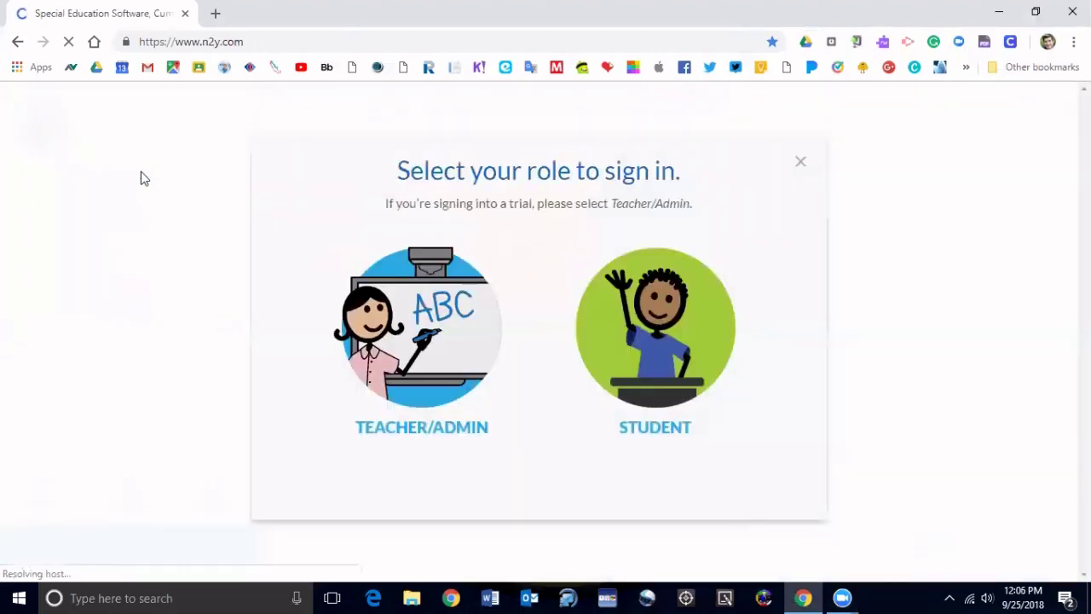
pyautogui.click(441, 362)
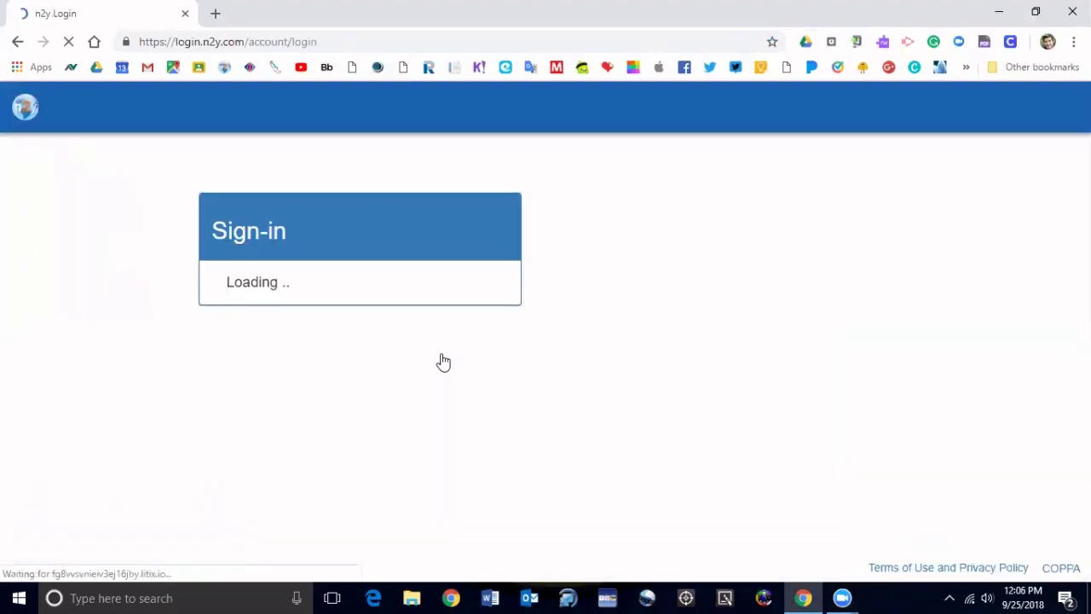
pyautogui.click(463, 414)
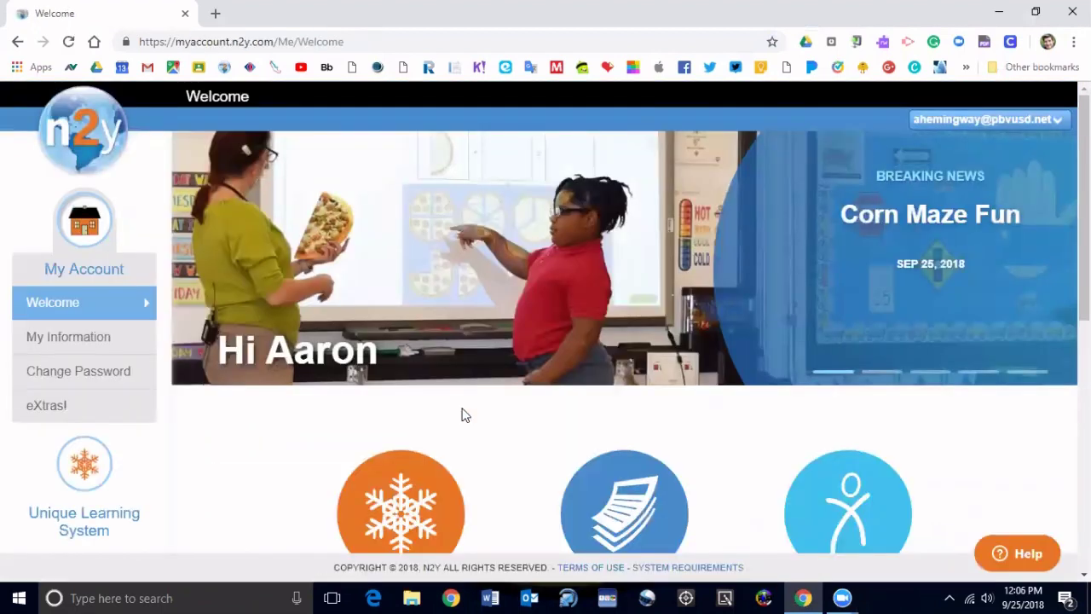
# Open the Unique Learning System from its home-page tile
pyautogui.scroll(-3, 463, 414)
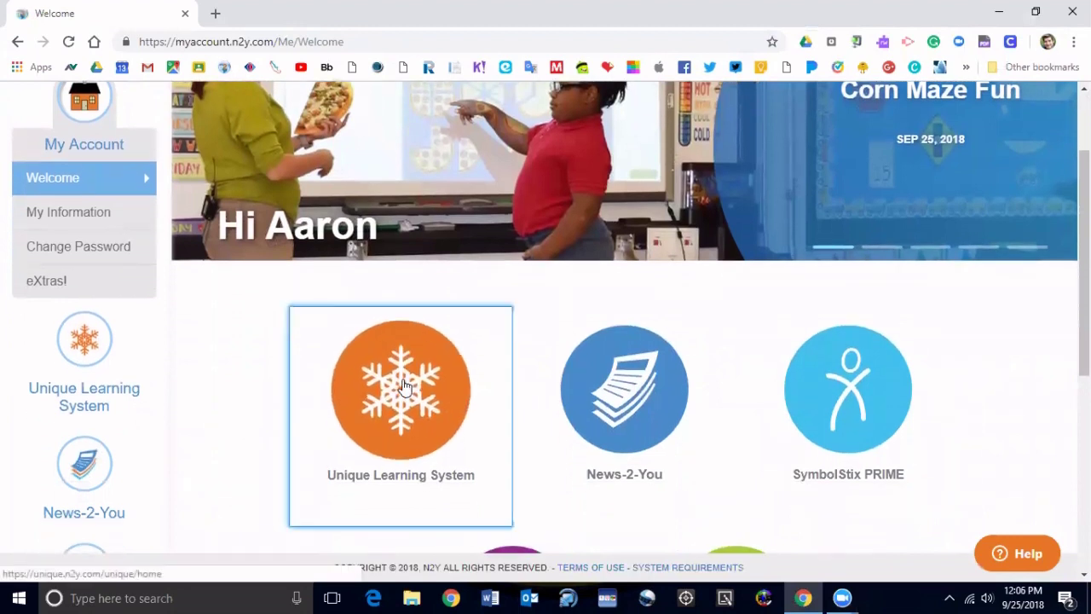
pyautogui.click(404, 385)
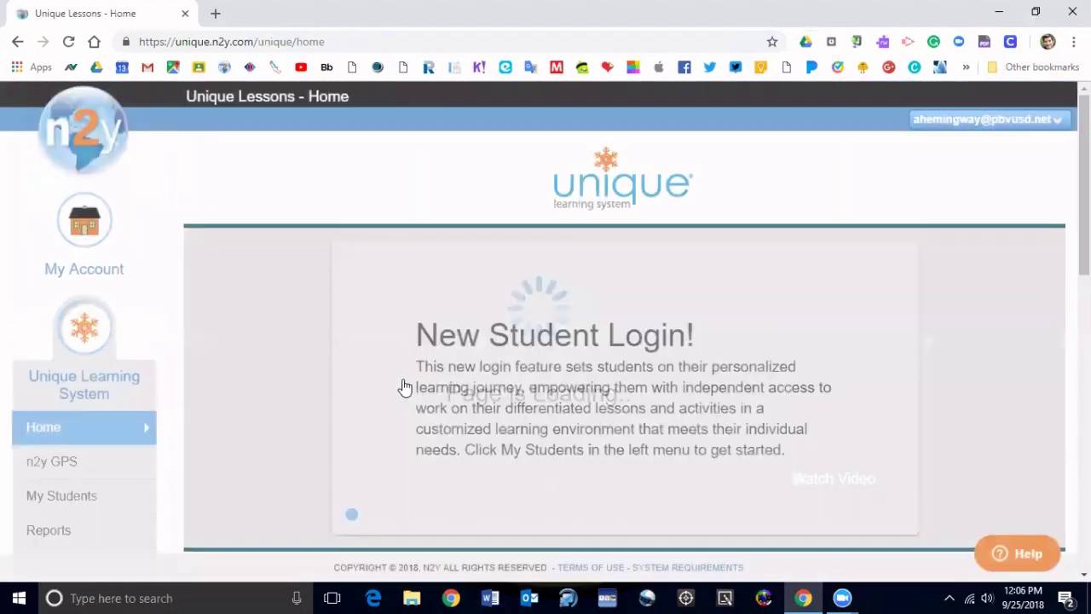
pyautogui.scroll(-2, 230, 421)
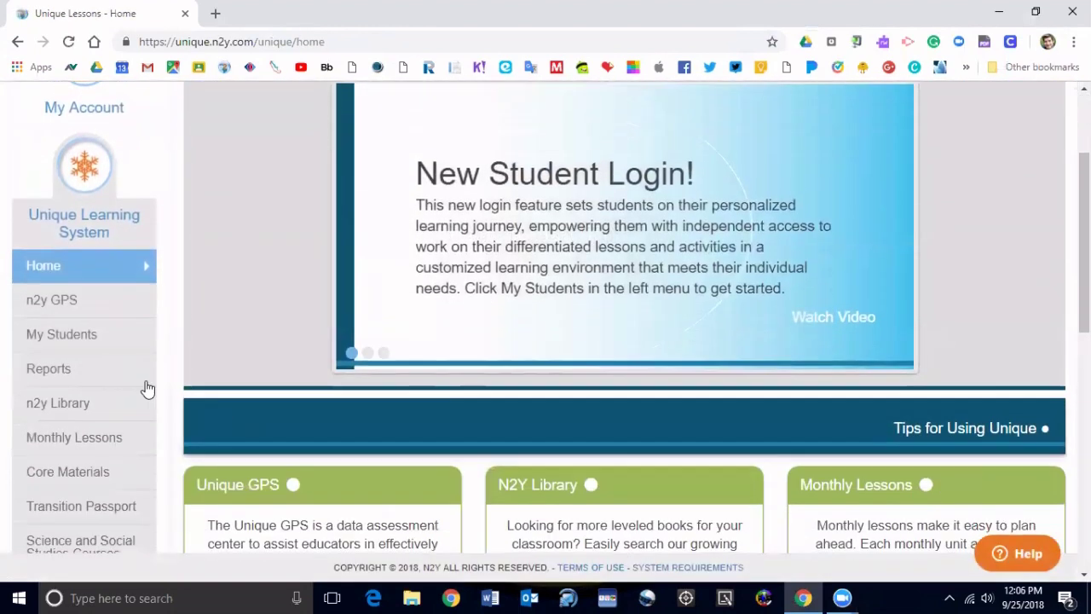
# From My Students, open Manage Student Login Links for Classroom and scroll to Add New Link
pyautogui.click(102, 338)
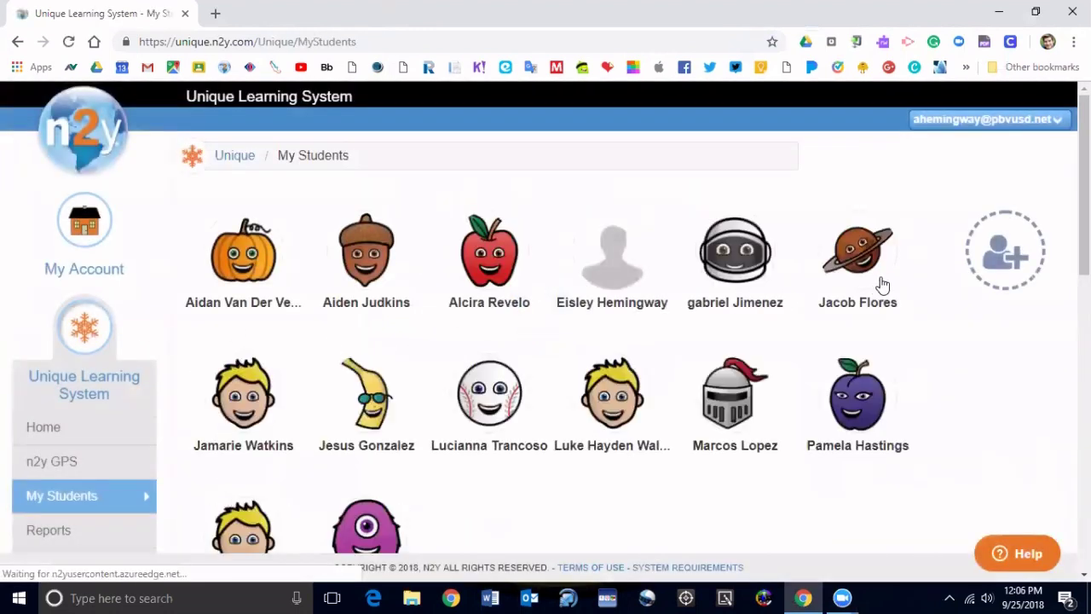
pyautogui.scroll(-5, 973, 407)
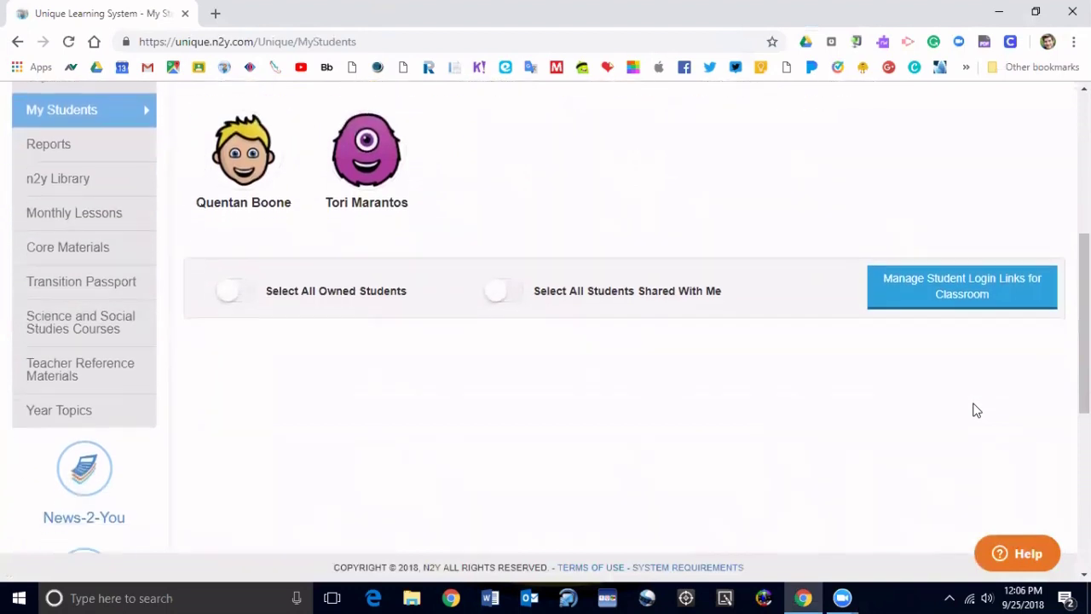
pyautogui.scroll(-2, 977, 411)
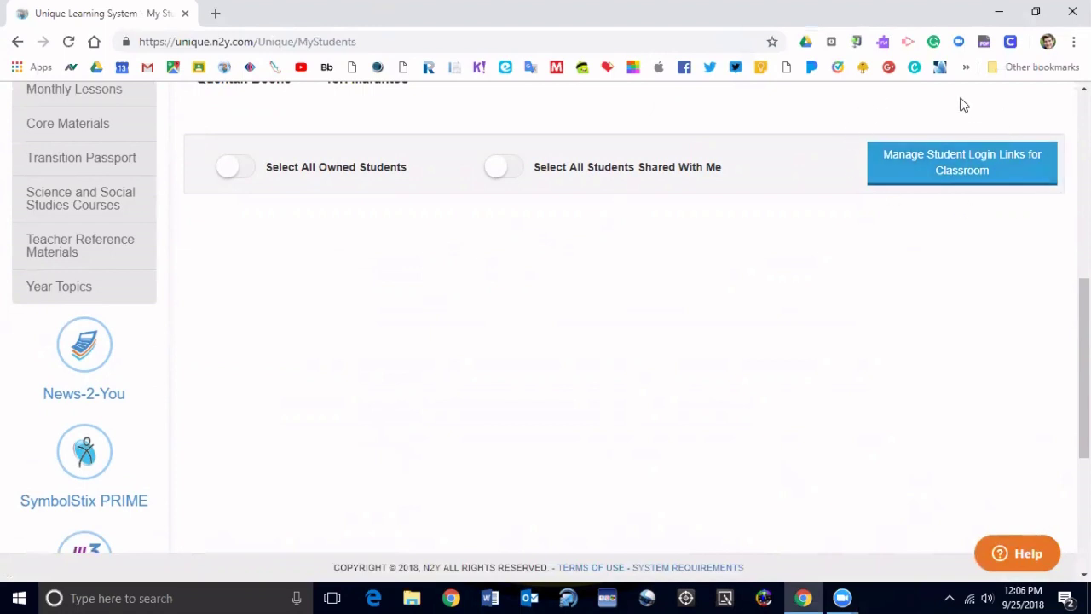
pyautogui.click(967, 179)
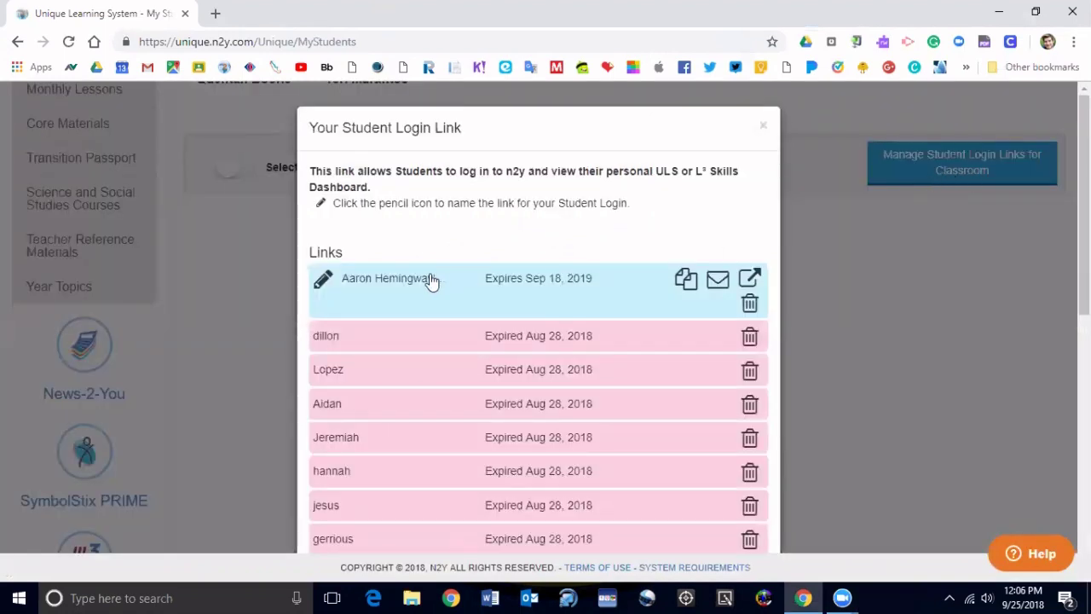
pyautogui.scroll(-3, 557, 289)
pyautogui.scroll(-4, 559, 295)
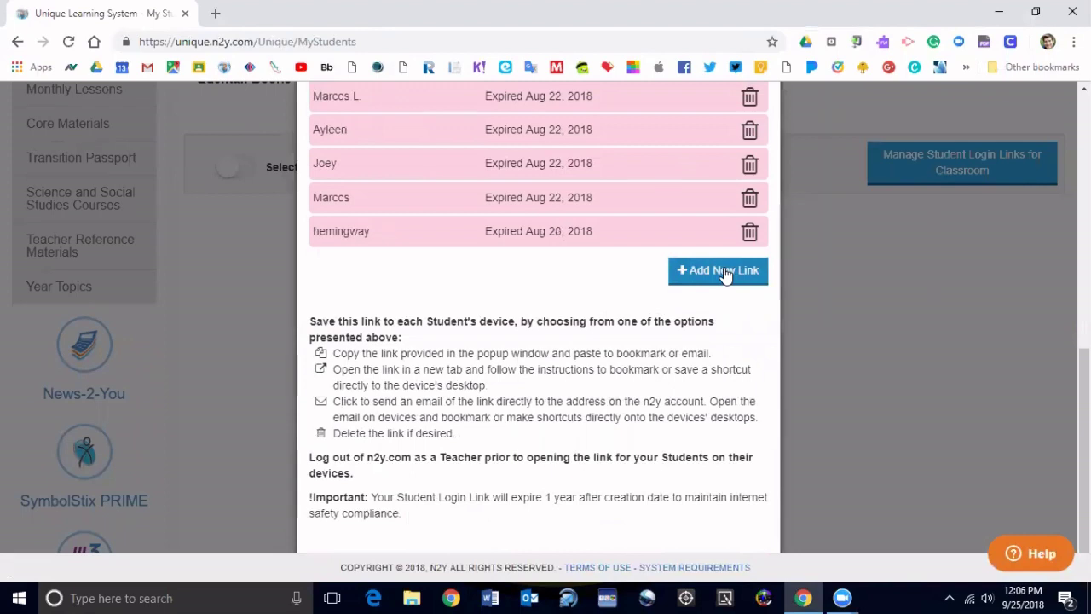
# Add a new student login link for the classroom
pyautogui.click(684, 274)
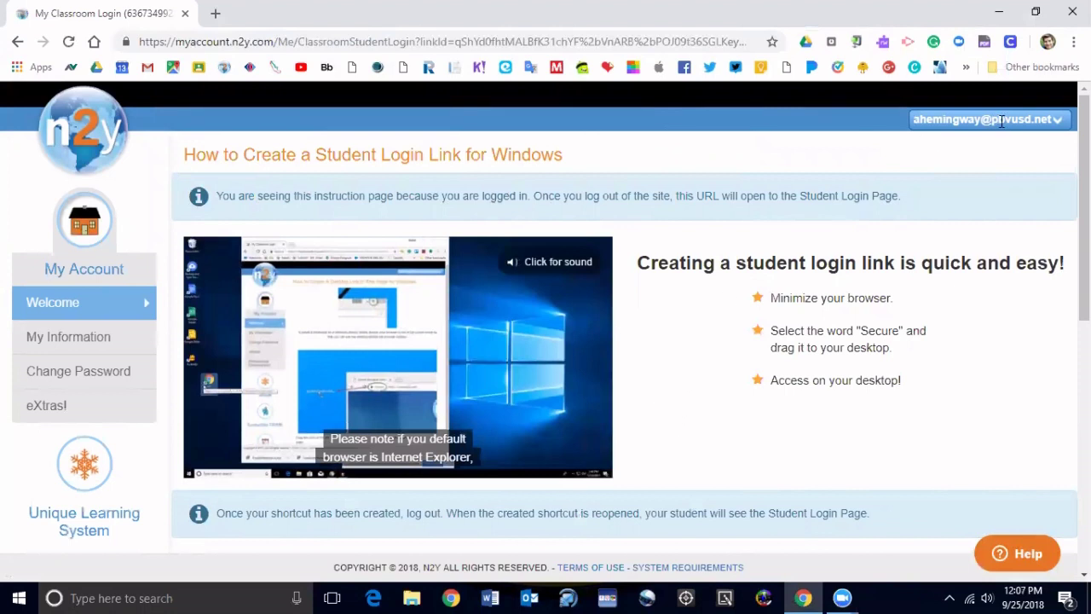
# Drag the login page's padlock onto the desktop as a My Classroom Login shortcut, then re-maximize Chrome
pyautogui.click(1037, 14)
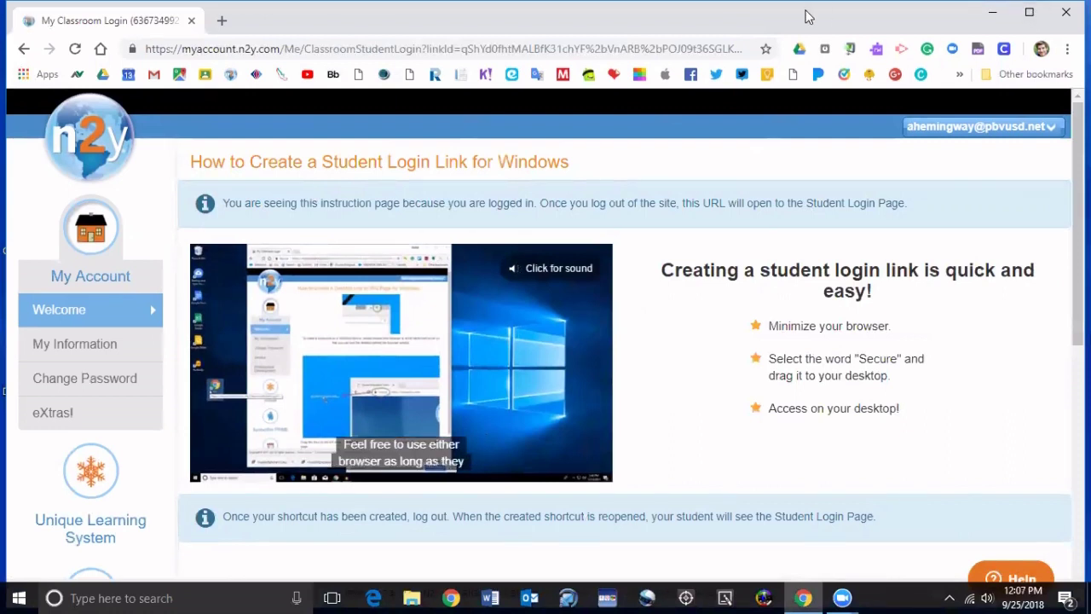
pyautogui.moveTo(808, 17); pyautogui.dragTo(861, 219)
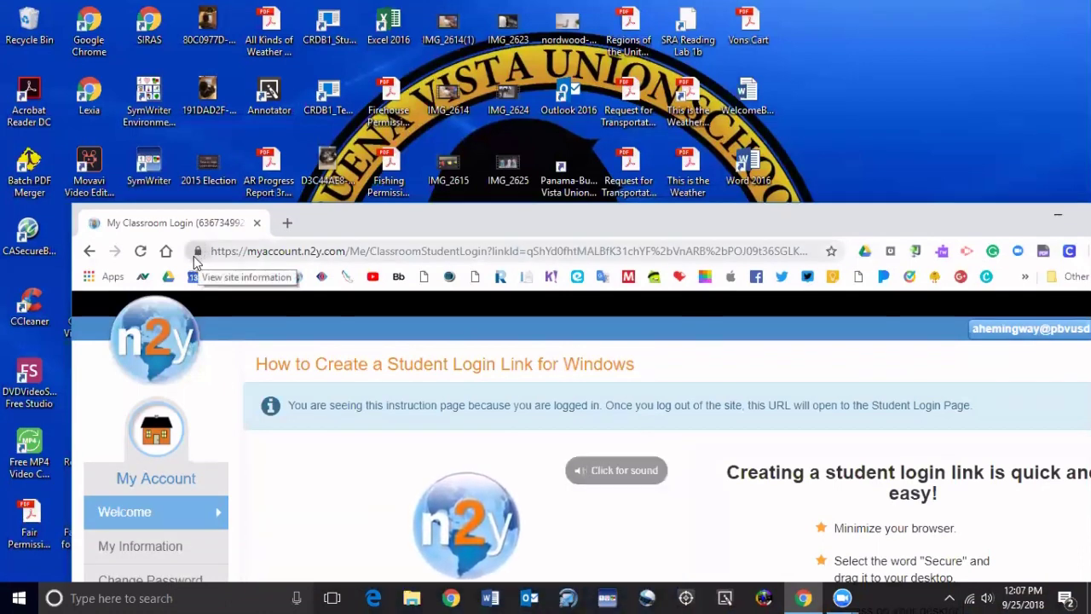
pyautogui.moveTo(195, 256); pyautogui.dragTo(872, 81)
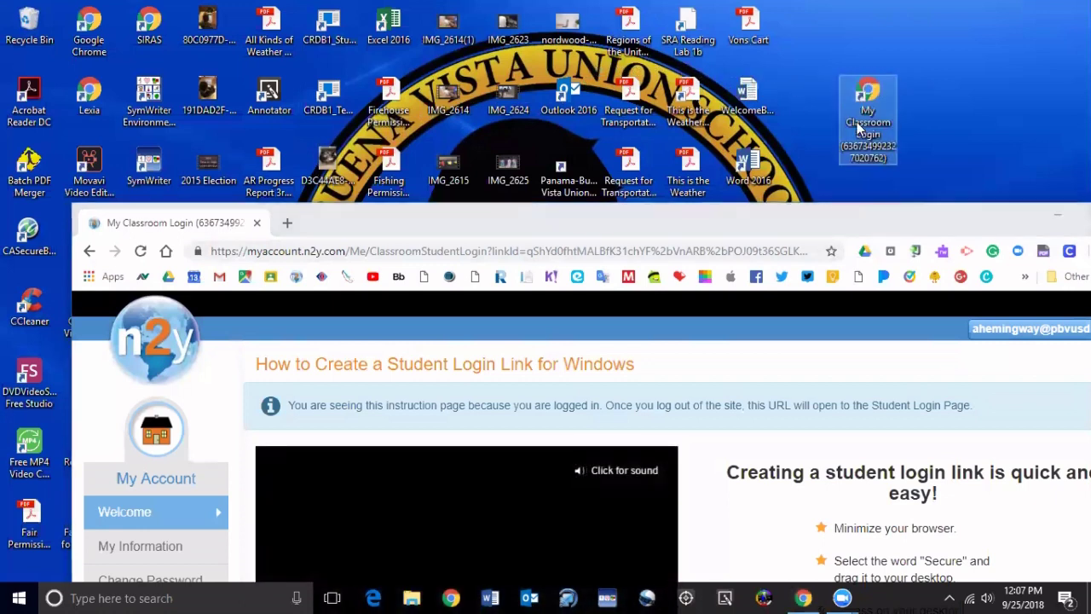
pyautogui.click(742, 225)
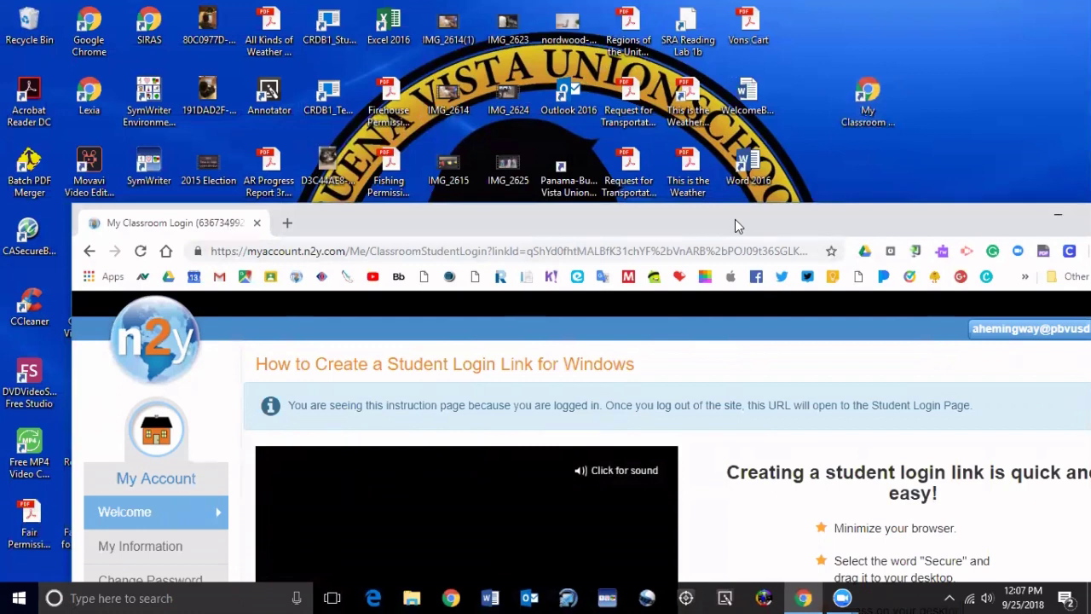
pyautogui.doubleClick(735, 219)
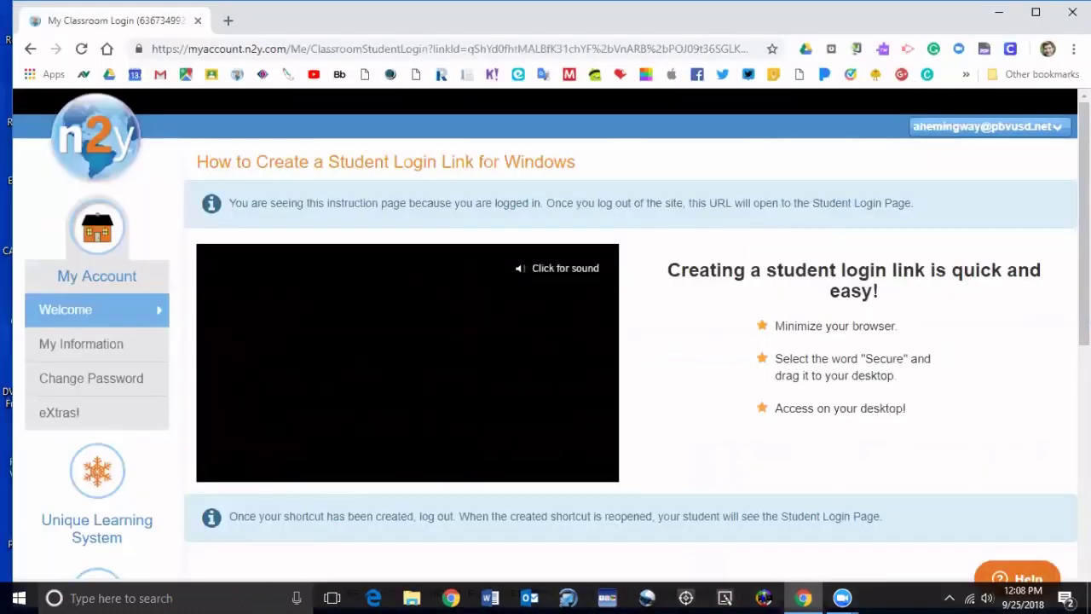
pyautogui.click(1060, 128)
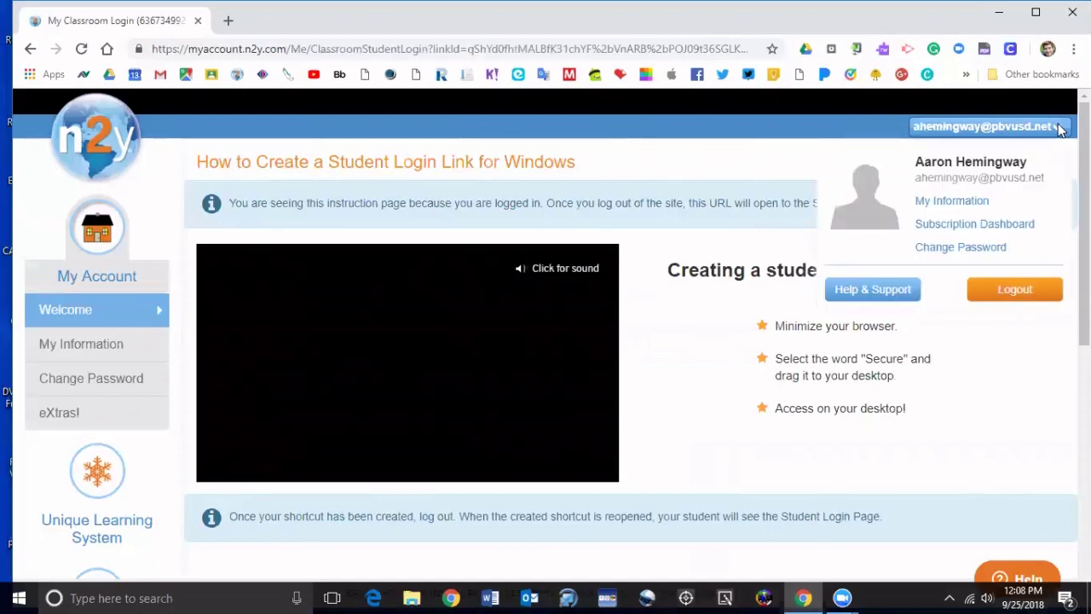
pyautogui.click(1060, 128)
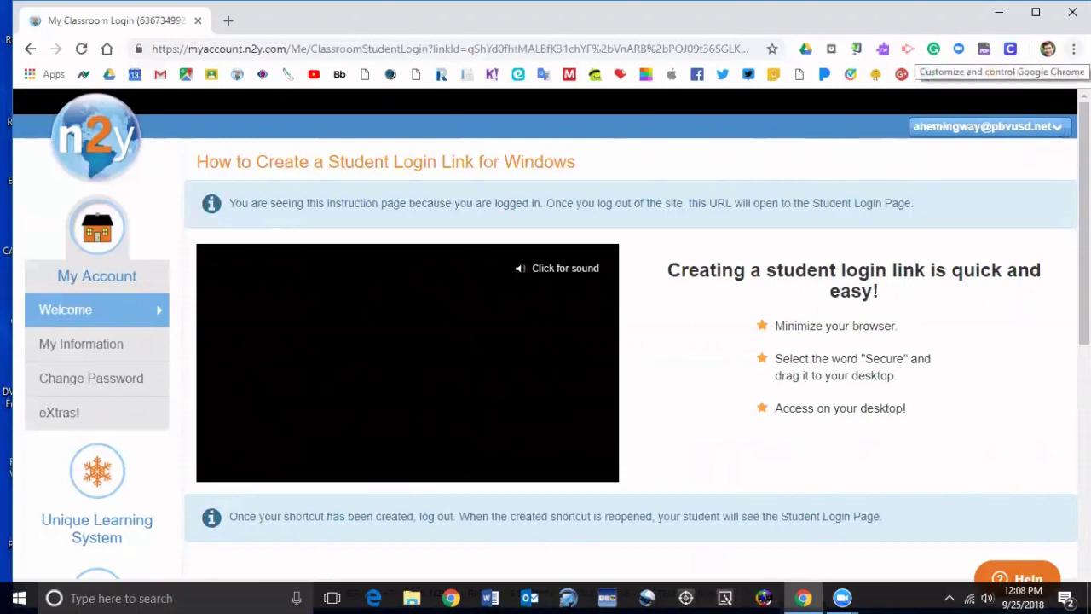
pyautogui.click(1074, 48)
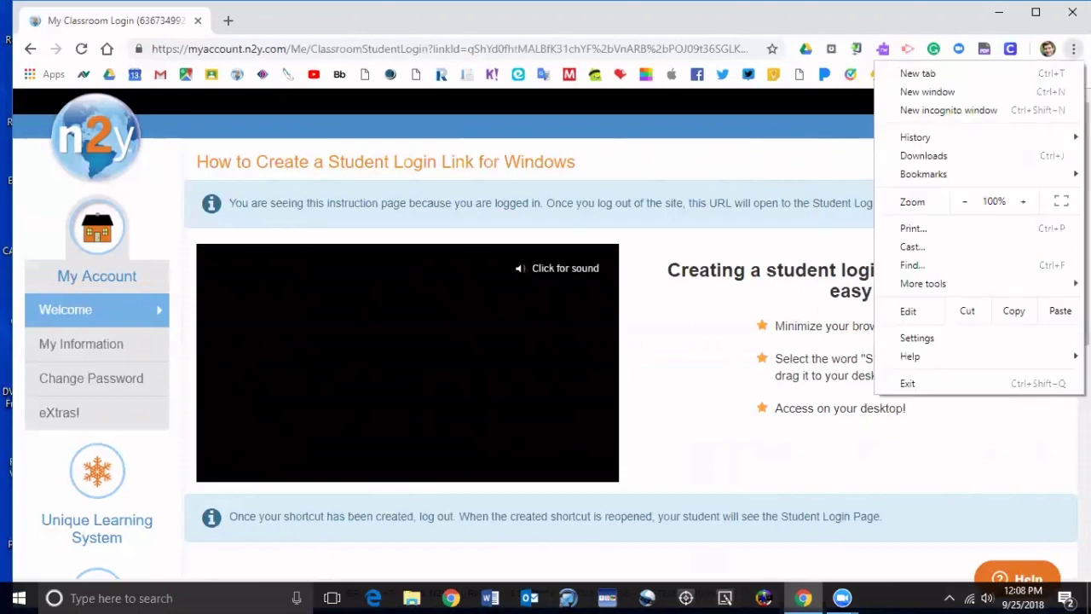
pyautogui.click(1074, 49)
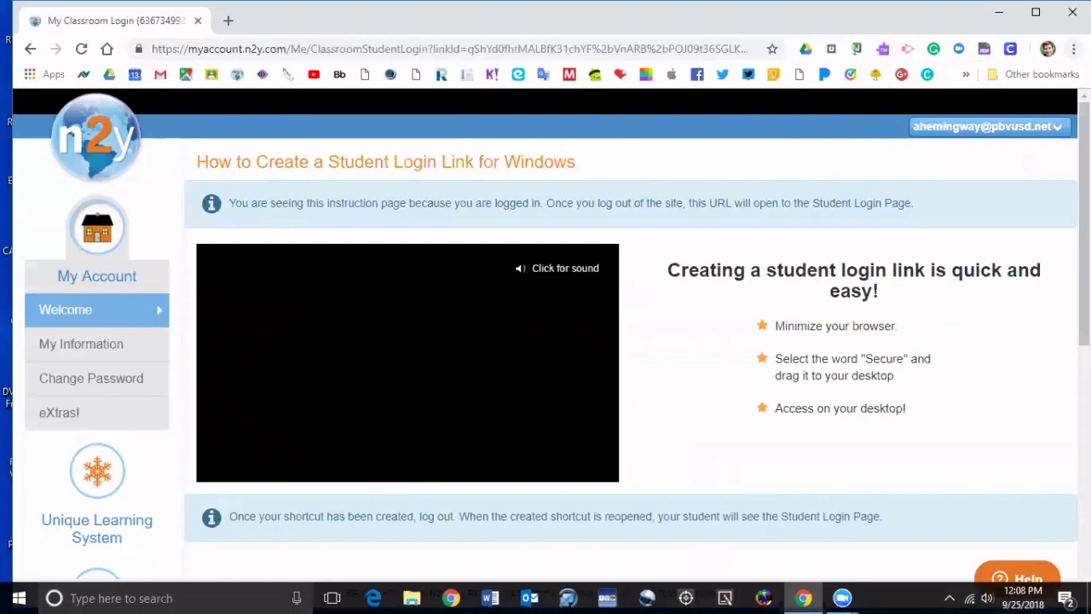
pyautogui.click(1075, 48)
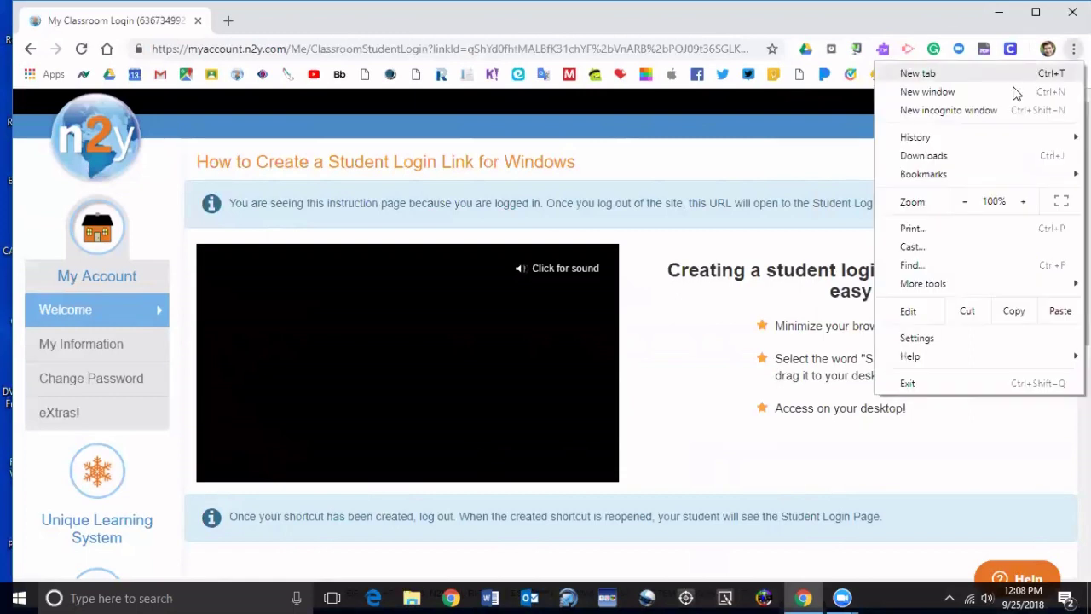
pyautogui.moveTo(928, 289)
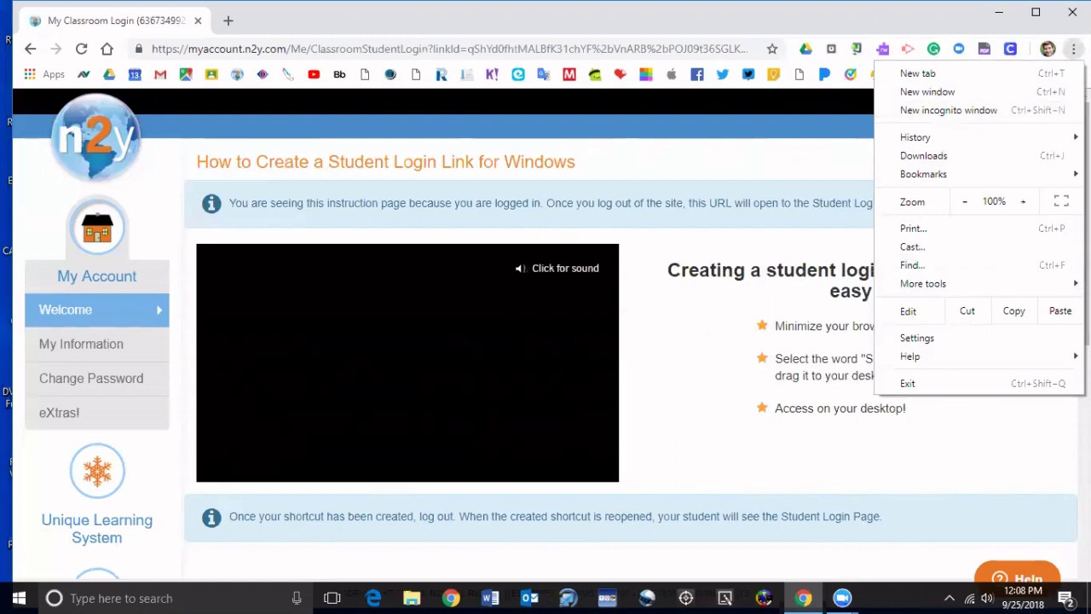
# Log out of the teacher account from the account menu
pyautogui.press('Escape')
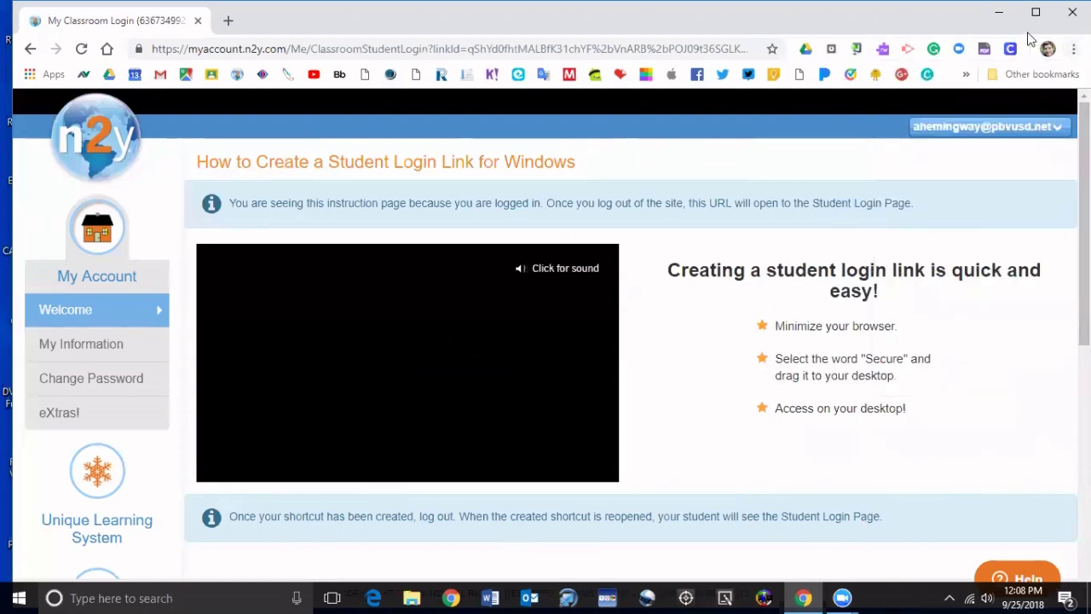
pyautogui.click(1057, 129)
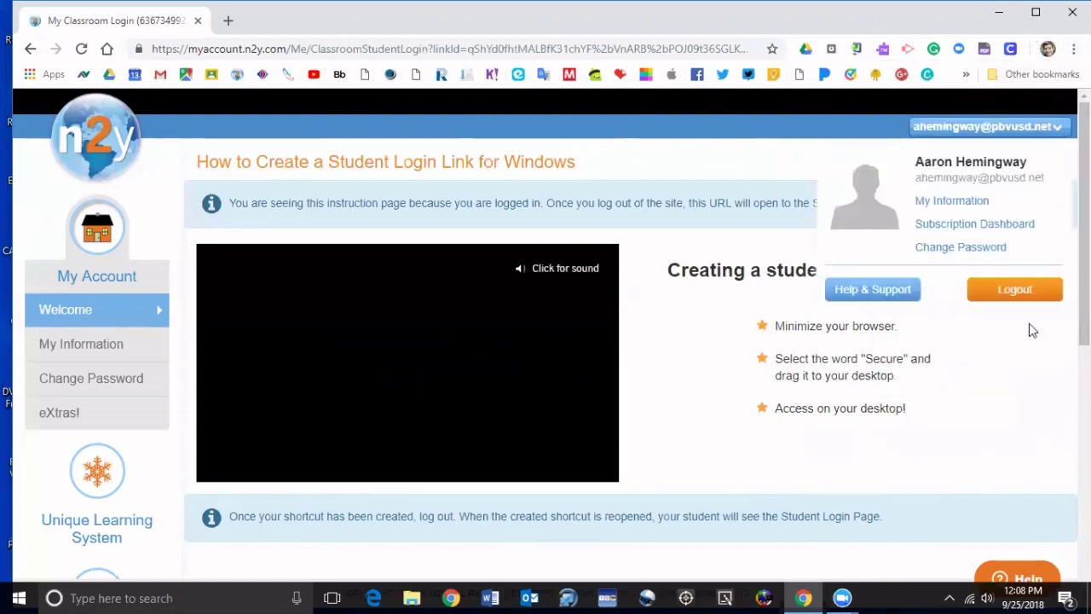
pyautogui.click(1018, 290)
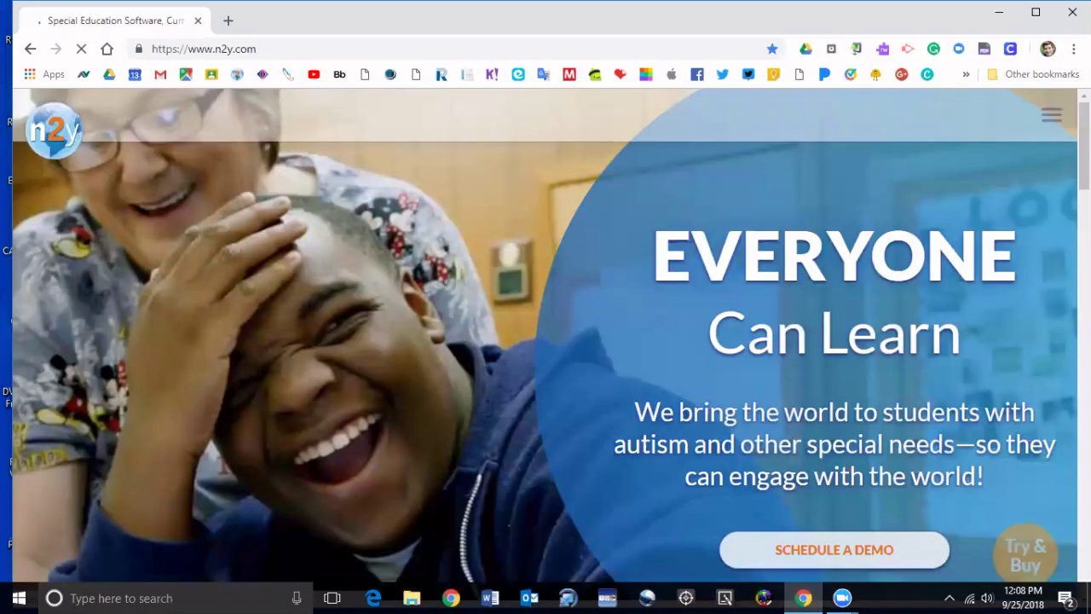
# Close Chrome and relaunch n2y from the My Classroom Login desktop shortcut to see the student avatars
pyautogui.click(1073, 12)
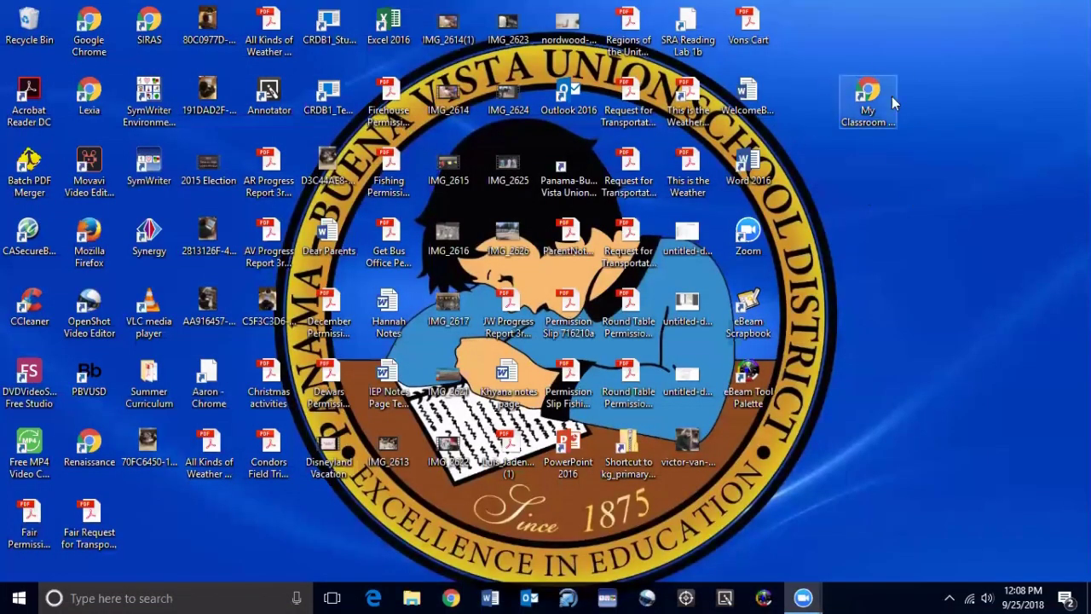
pyautogui.doubleClick(869, 112)
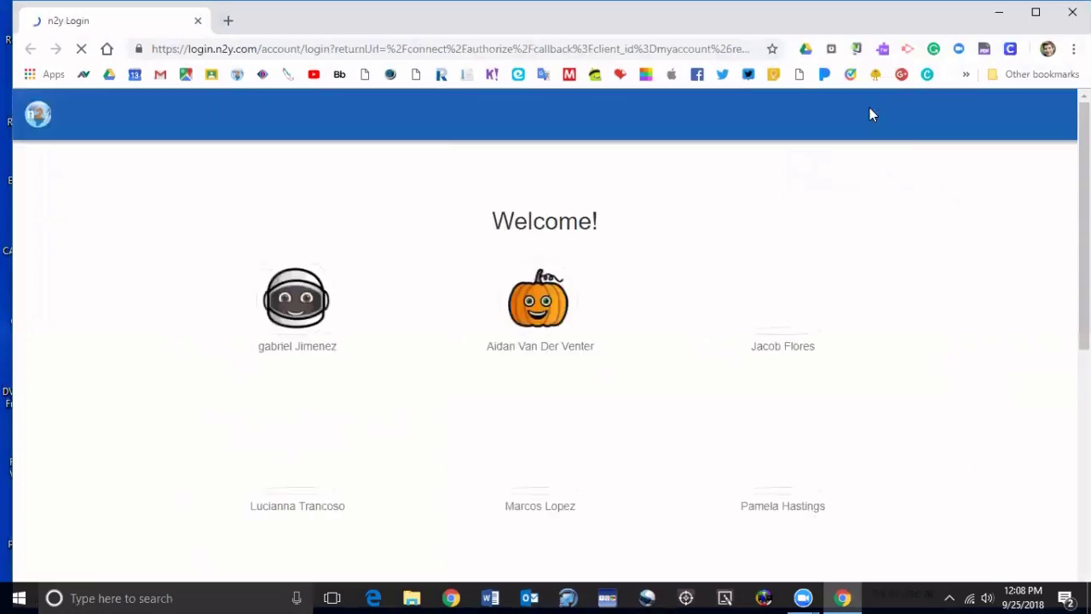
pyautogui.scroll(-1, 693, 296)
pyautogui.scroll(-4, 692, 296)
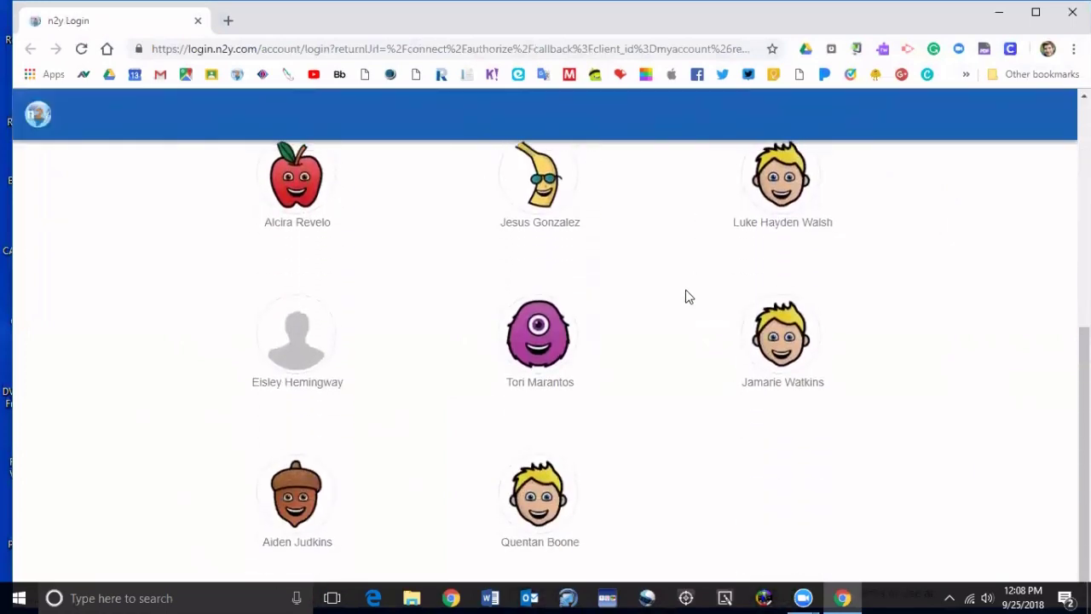
pyautogui.click(310, 362)
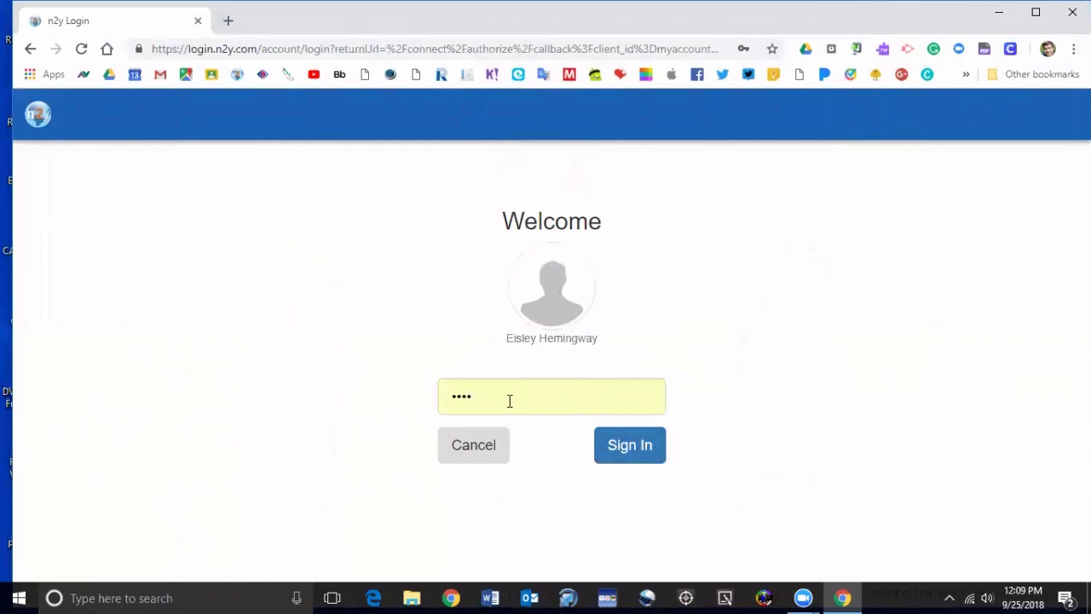
# Sign the student in and scroll through the resulting Ask teacher for help page
pyautogui.click(636, 451)
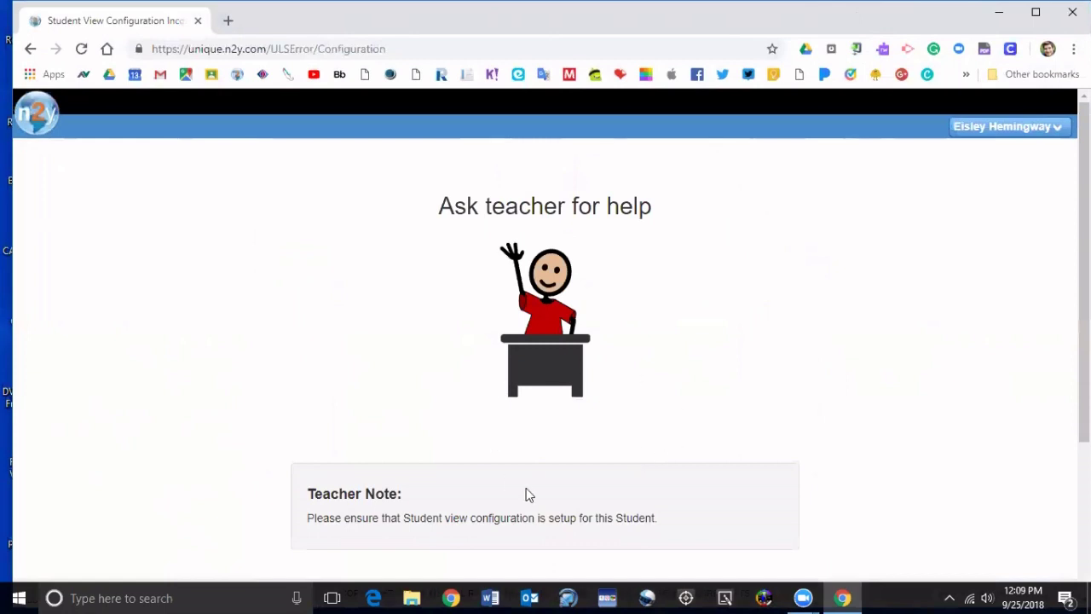
pyautogui.scroll(-3, 558, 395)
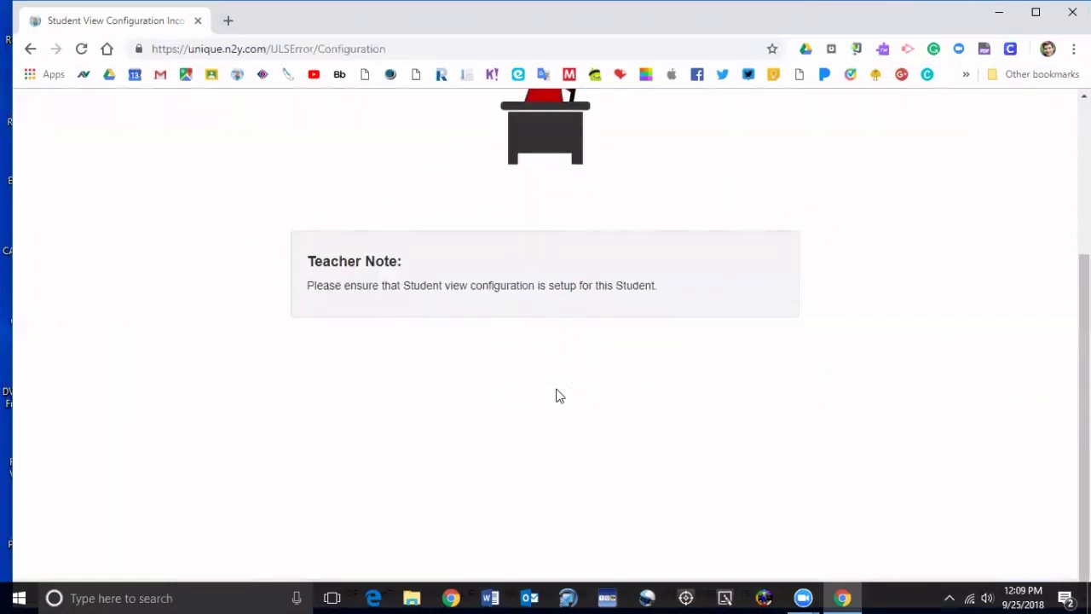
pyautogui.scroll(3, 559, 394)
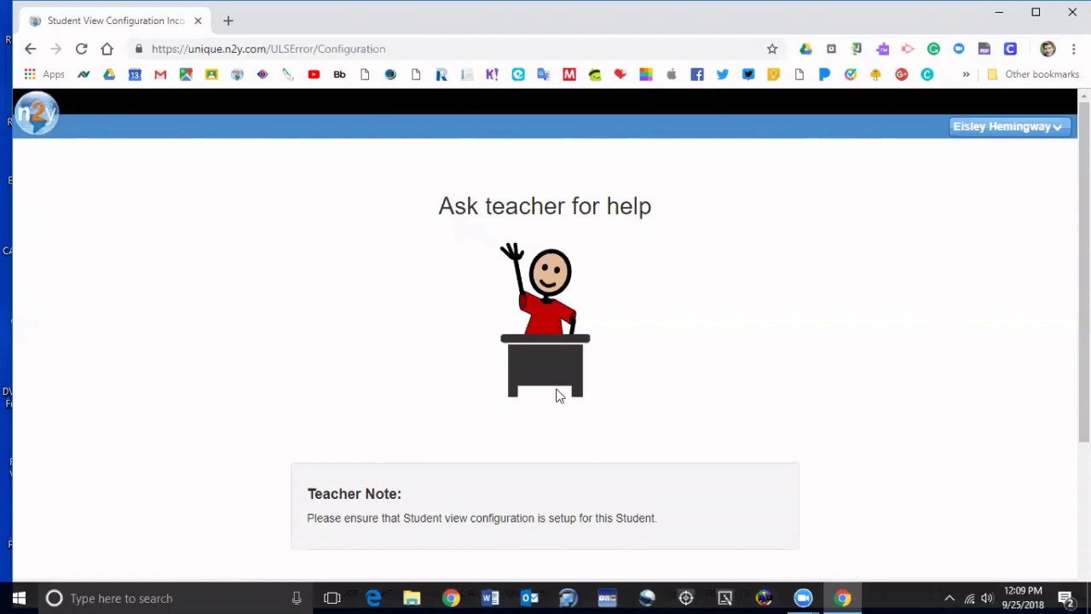